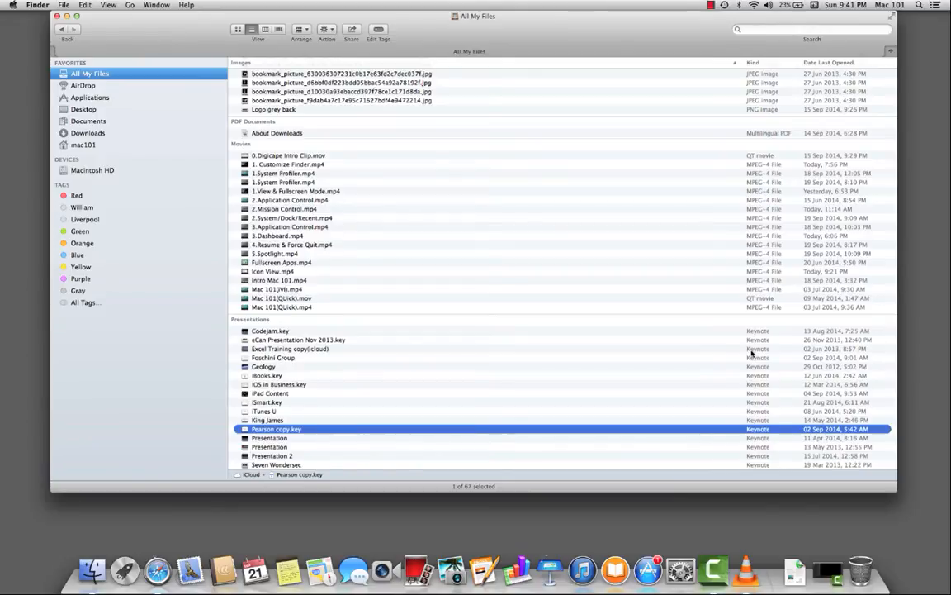
# Step: Show the Date Created, Size and Tags columns in the All My Files list
pyautogui.rightClick(561, 65)
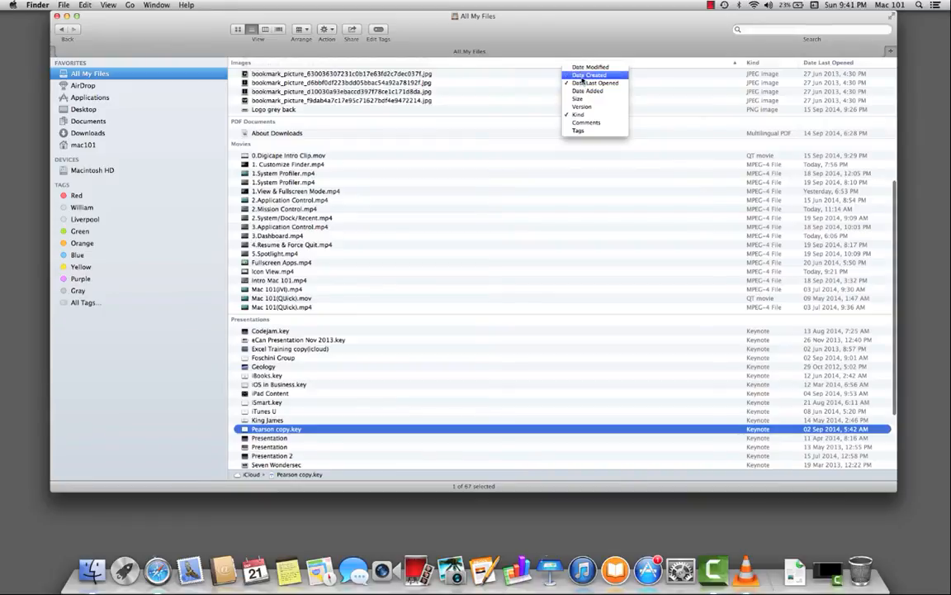
pyautogui.click(583, 76)
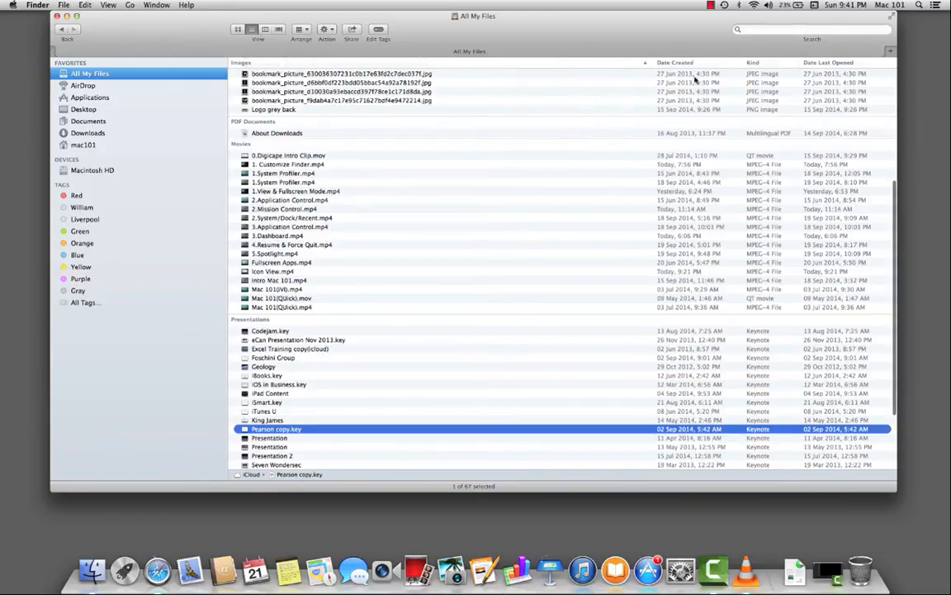
pyautogui.rightClick(547, 63)
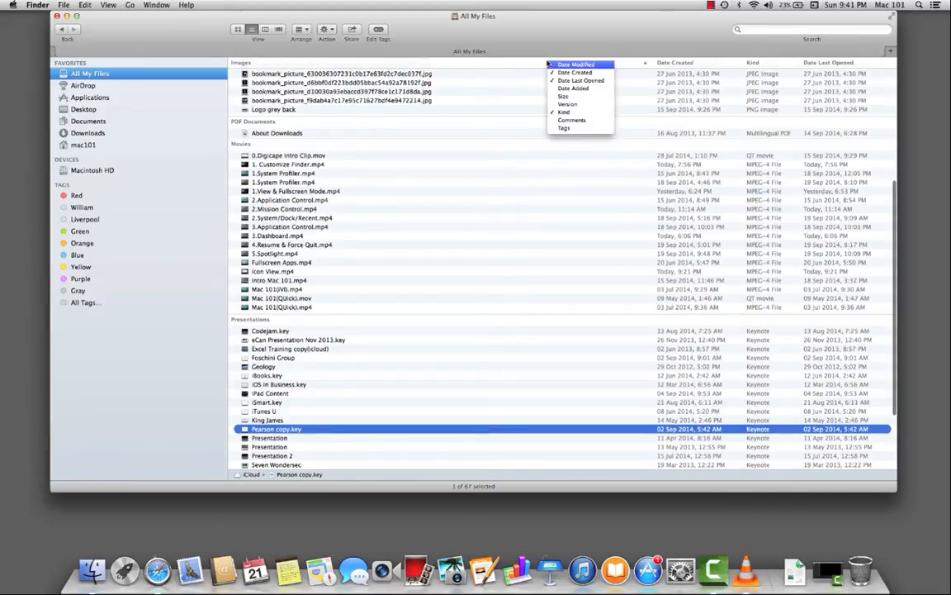
pyautogui.click(562, 98)
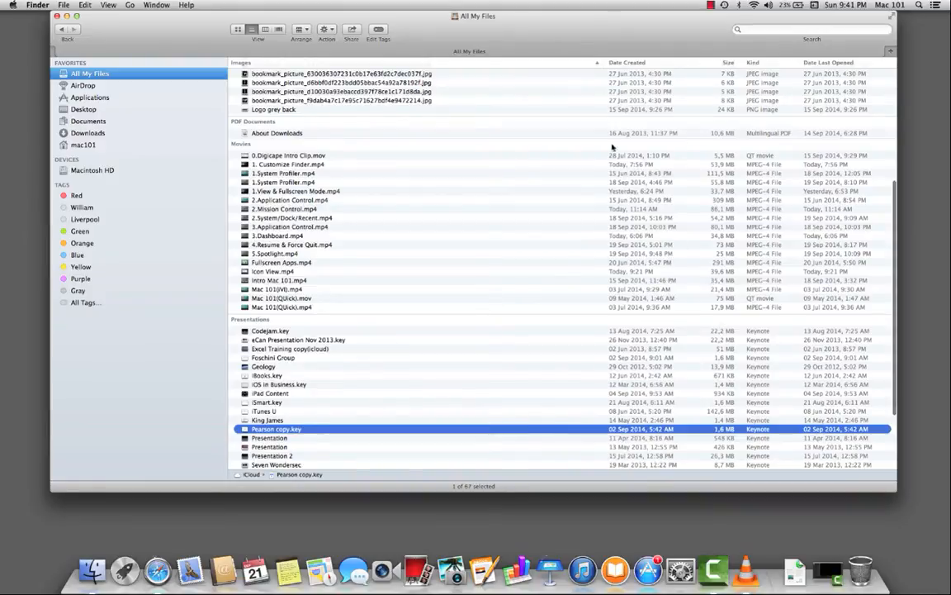
pyautogui.rightClick(583, 64)
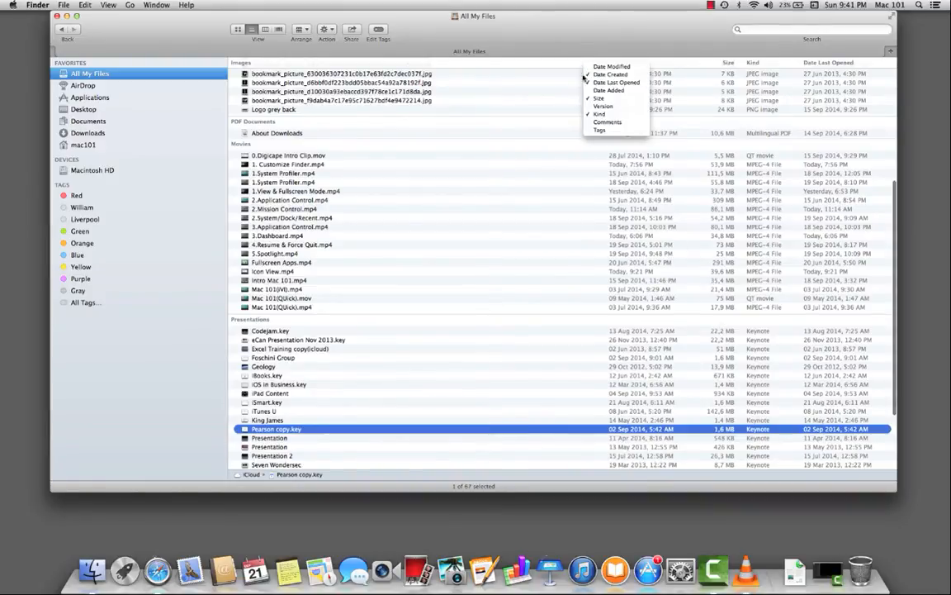
pyautogui.click(594, 131)
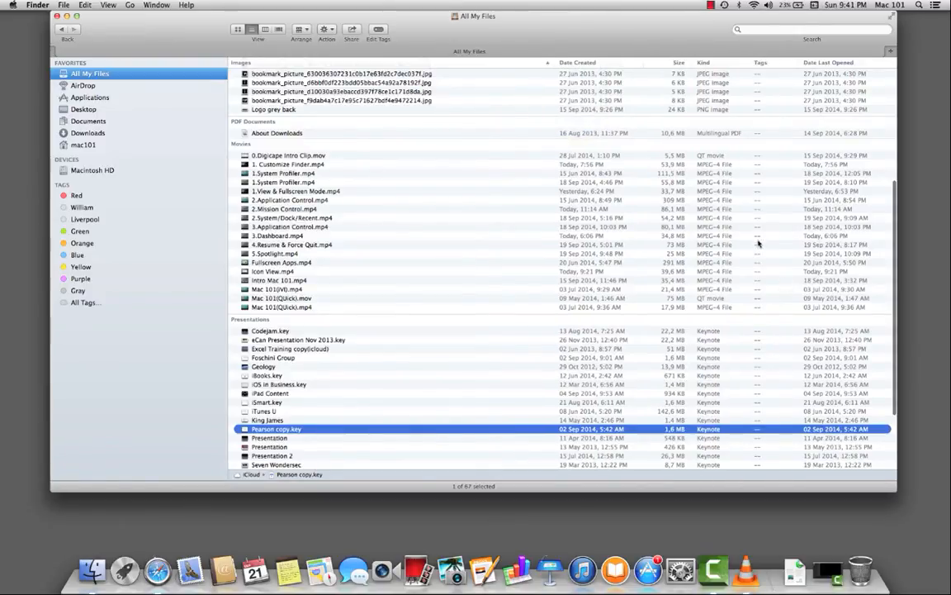
pyautogui.rightClick(497, 63)
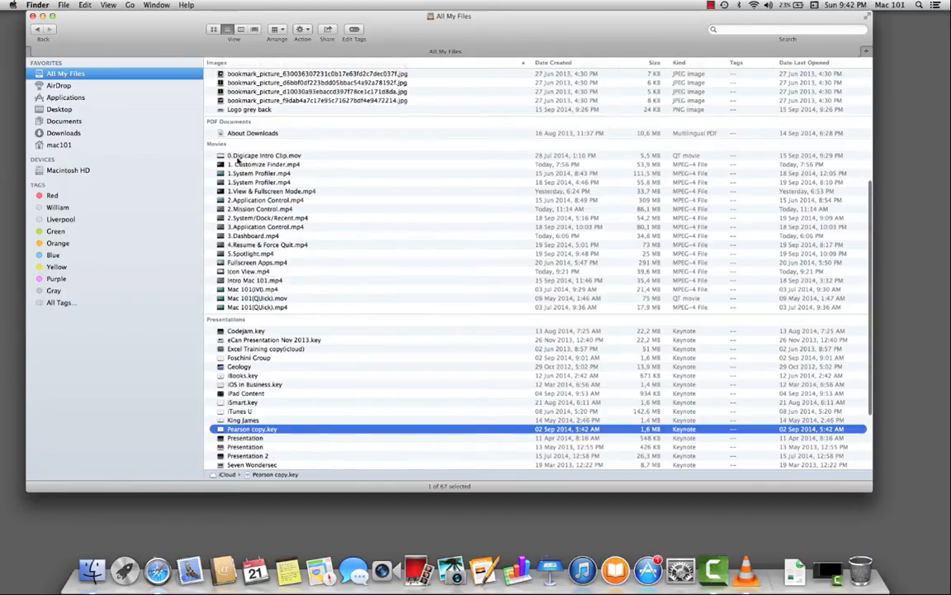
# Step: Select the first three movies and the first three presentations, leaving Pearson copy.key out of the selection
pyautogui.keyDown('super'); pyautogui.click(239, 156); pyautogui.keyUp('super')
pyautogui.keyDown('super'); pyautogui.click(240, 164); pyautogui.keyUp('super')
pyautogui.keyDown('super'); pyautogui.click(239, 174); pyautogui.keyUp('super')
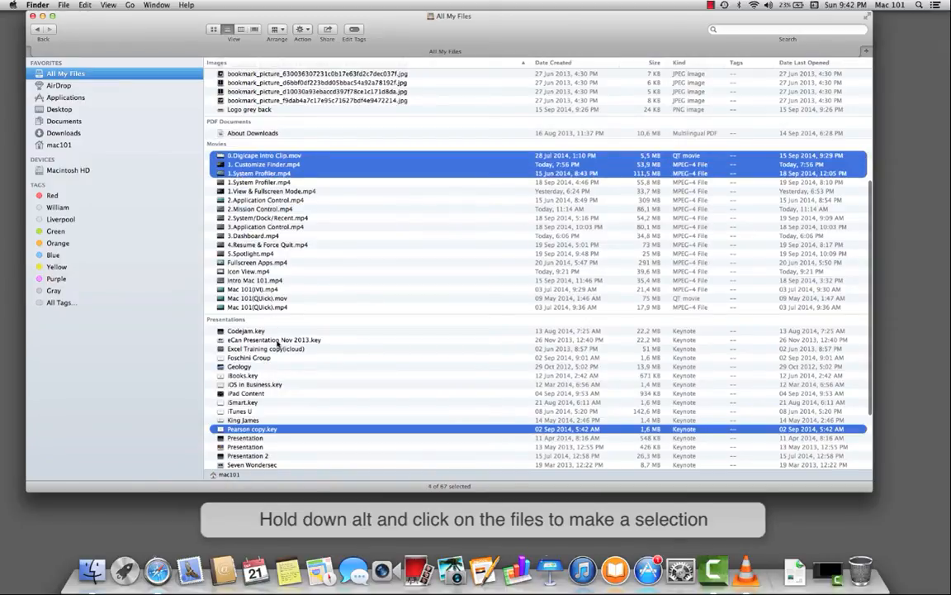
pyautogui.scroll(-3, 278, 345)
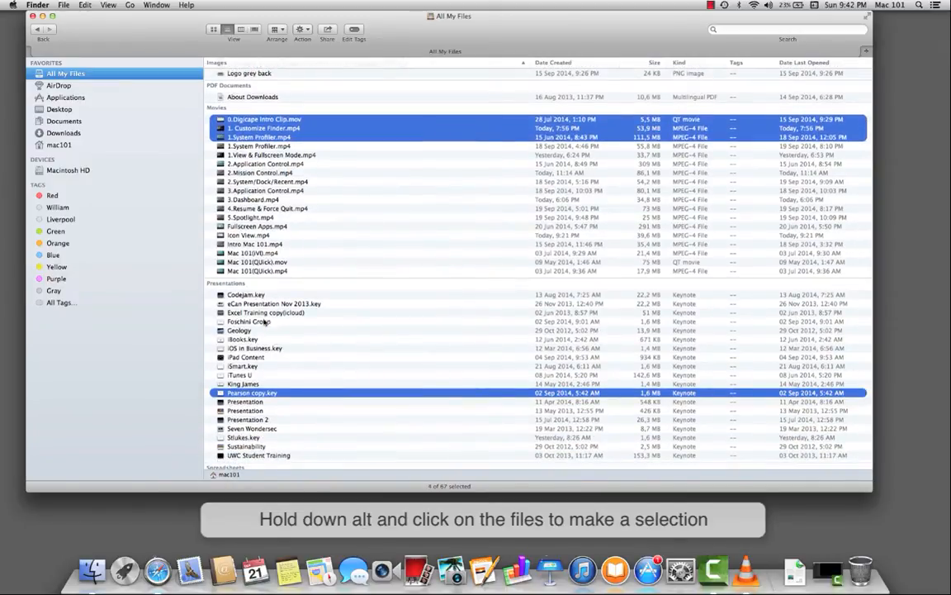
pyautogui.keyDown('super'); pyautogui.click(252, 393); pyautogui.keyUp('super')
pyautogui.keyDown('super'); pyautogui.click(245, 296); pyautogui.keyUp('super')
pyautogui.keyDown('super'); pyautogui.click(244, 304); pyautogui.keyUp('super')
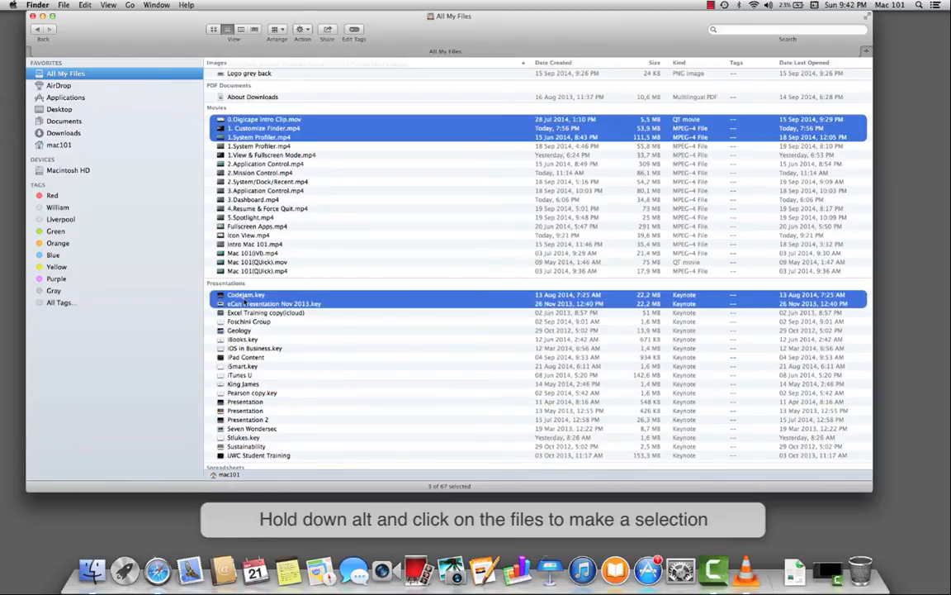
pyautogui.keyDown('super'); pyautogui.click(244, 313); pyautogui.keyUp('super')
# Step: Add the first three images to the selection and tag all the selected files Red
pyautogui.scroll(10, 244, 317)
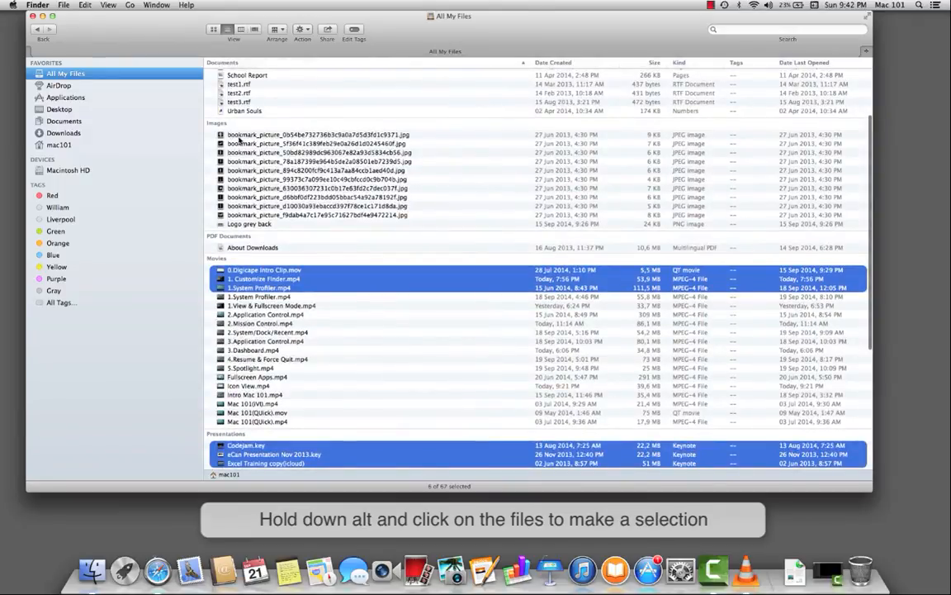
pyautogui.keyDown('super'); pyautogui.click(239, 134); pyautogui.keyUp('super')
pyautogui.keyDown('super'); pyautogui.click(239, 144); pyautogui.keyUp('super')
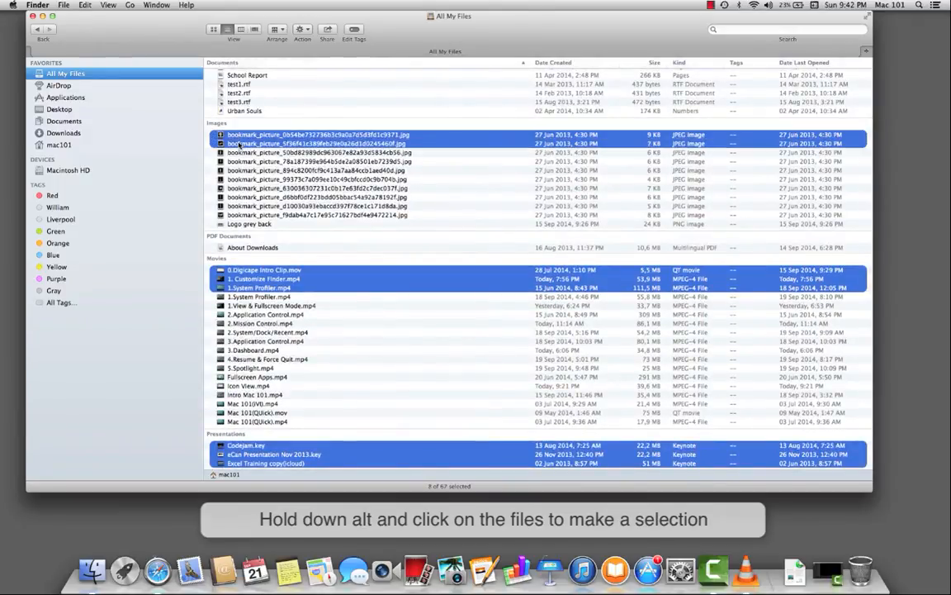
pyautogui.keyDown('super'); pyautogui.click(240, 153); pyautogui.keyUp('super')
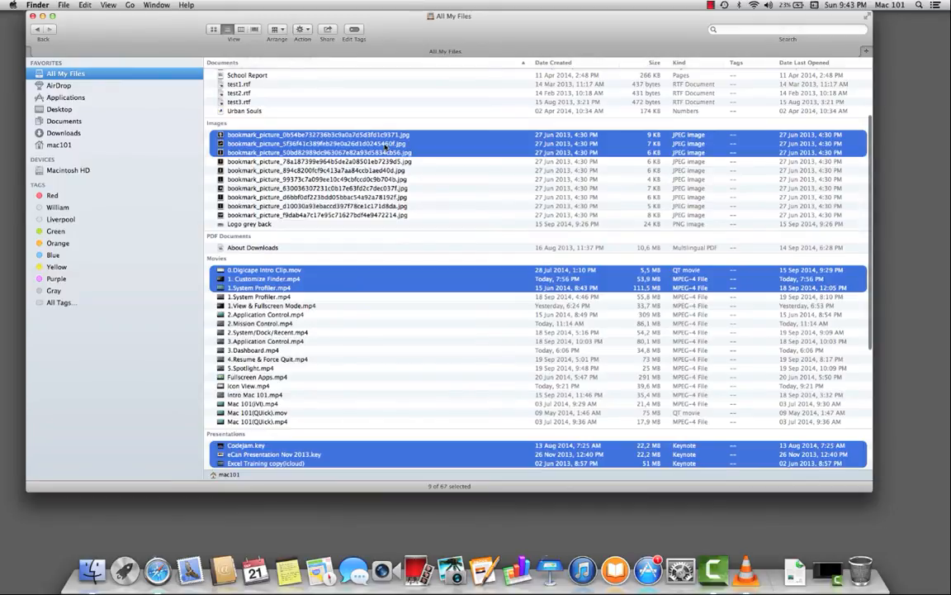
pyautogui.rightClick(385, 146)
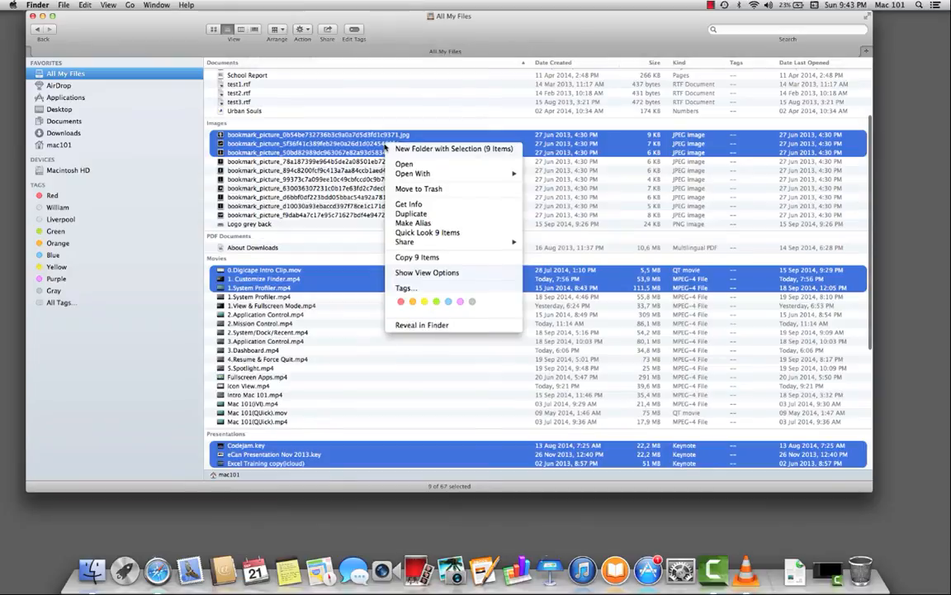
pyautogui.click(401, 302)
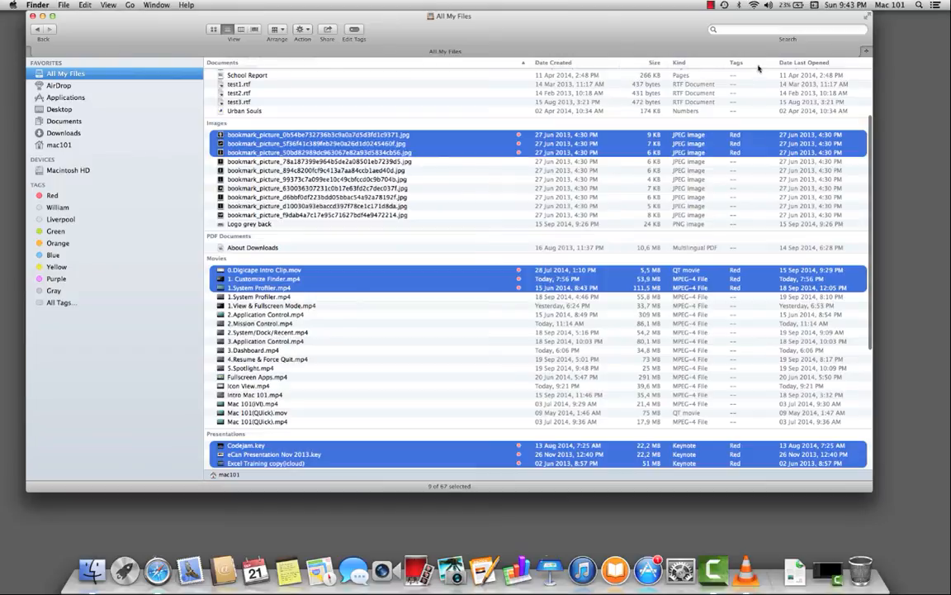
# Step: Arrange the files by Tags and show only the files tagged Red
pyautogui.click(280, 29)
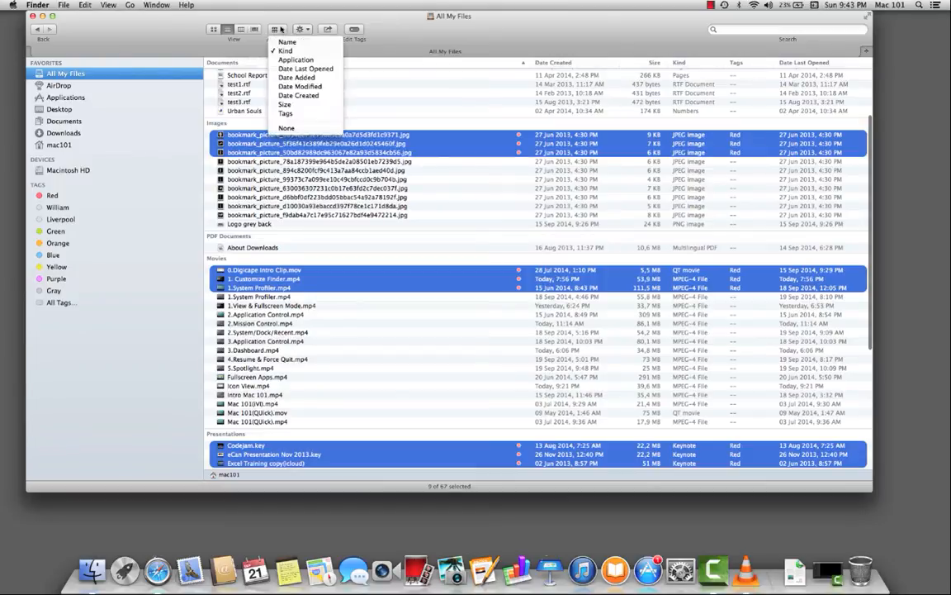
pyautogui.click(285, 114)
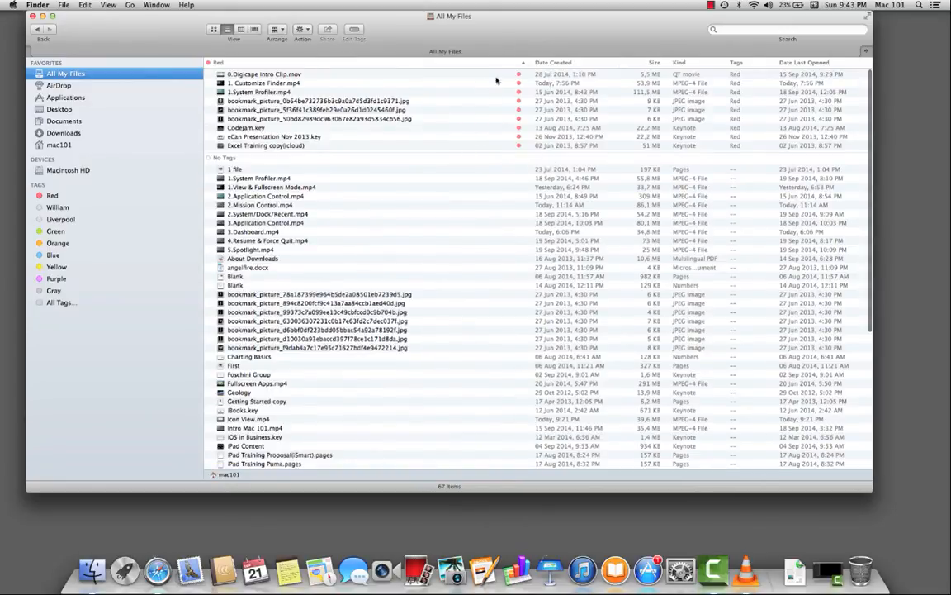
pyautogui.click(53, 196)
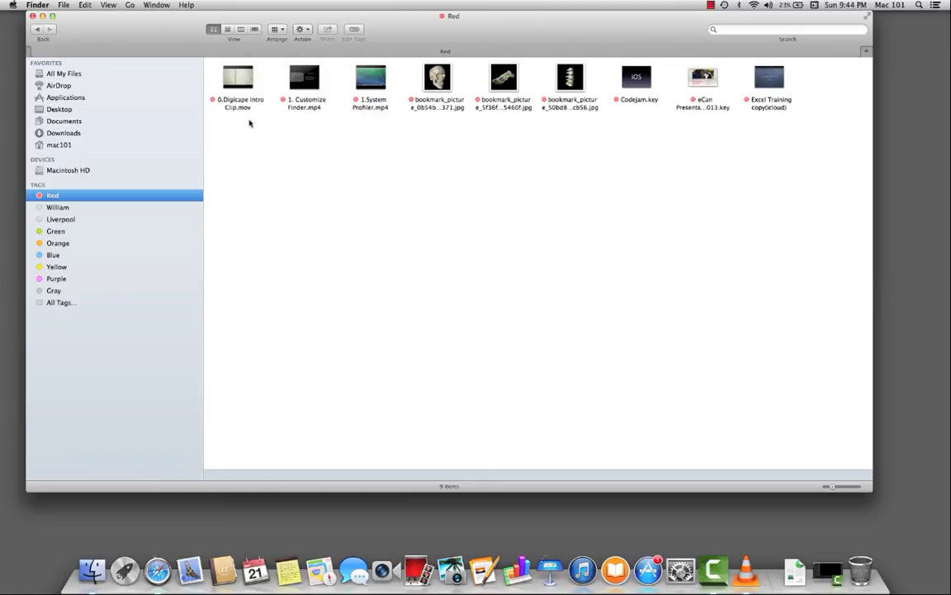
# Step: Remove the Red tag from all nine files carrying it
pyautogui.moveTo(198, 110); pyautogui.dragTo(742, 92)
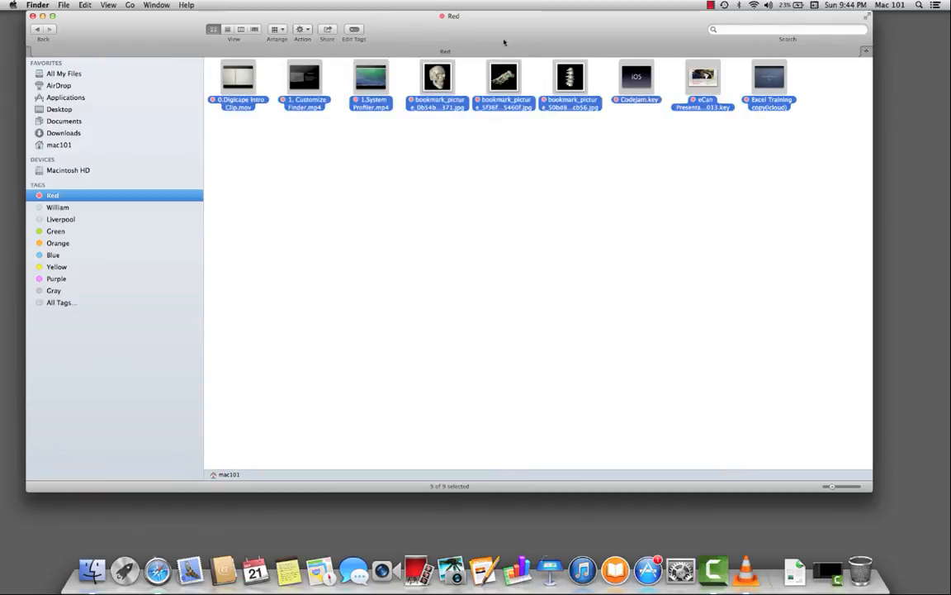
pyautogui.click(354, 30)
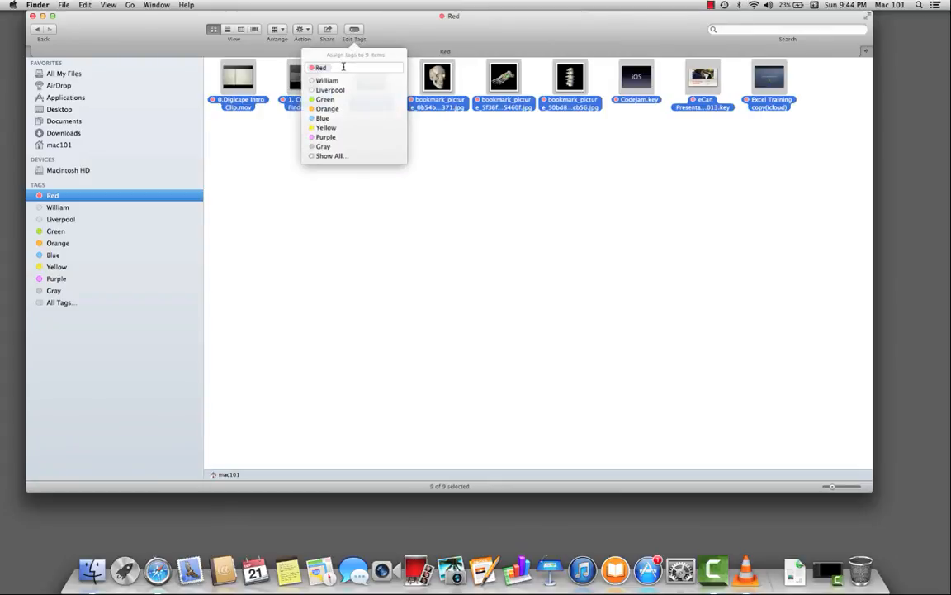
pyautogui.press('BackSpace')
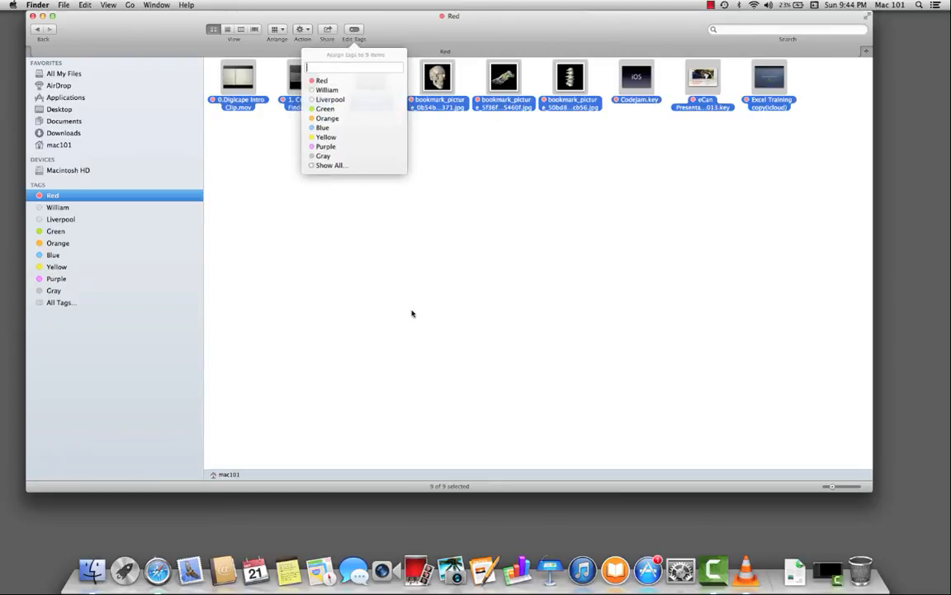
pyautogui.press('Return')
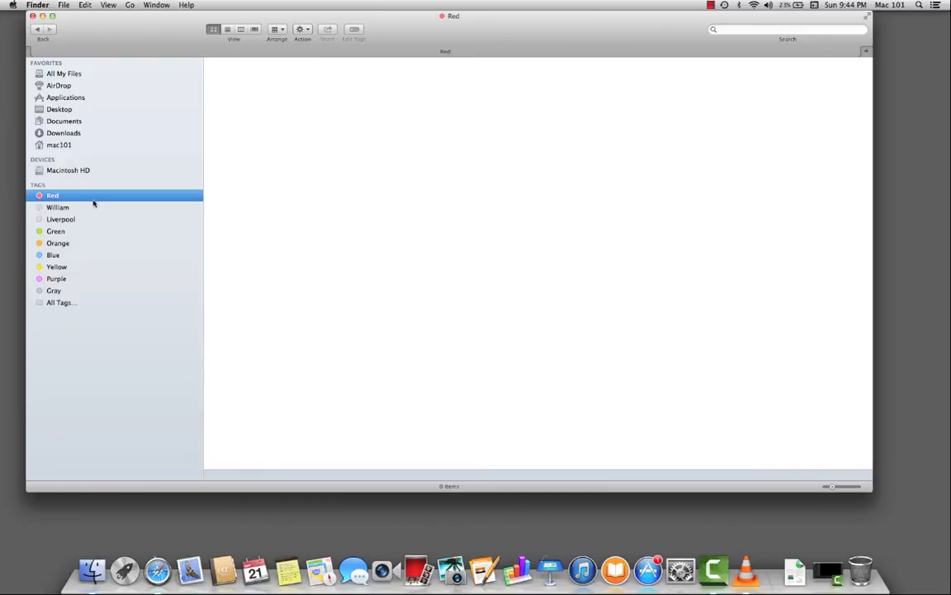
# Step: Return to All My Files and arrange the files by Kind
pyautogui.click(71, 77)
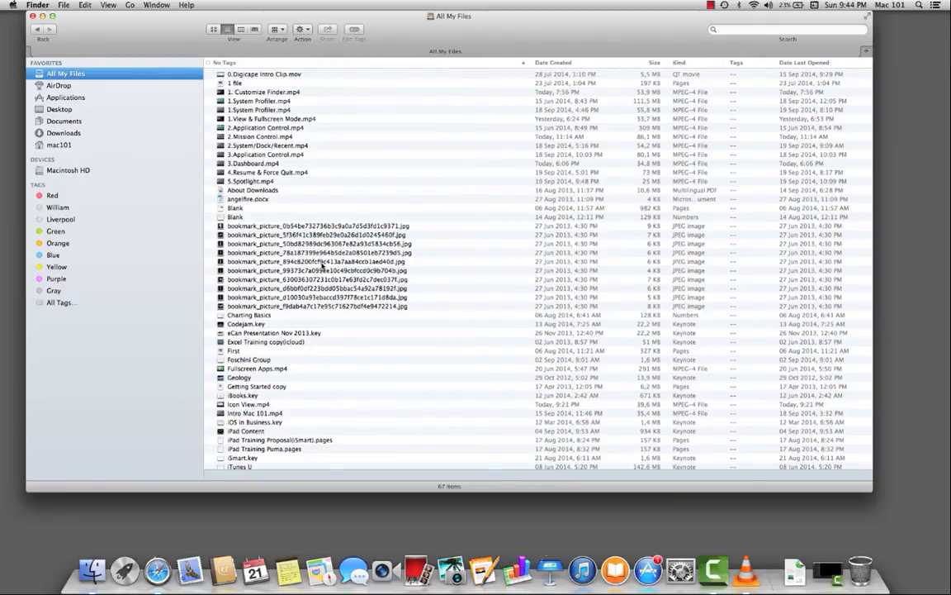
pyautogui.click(278, 29)
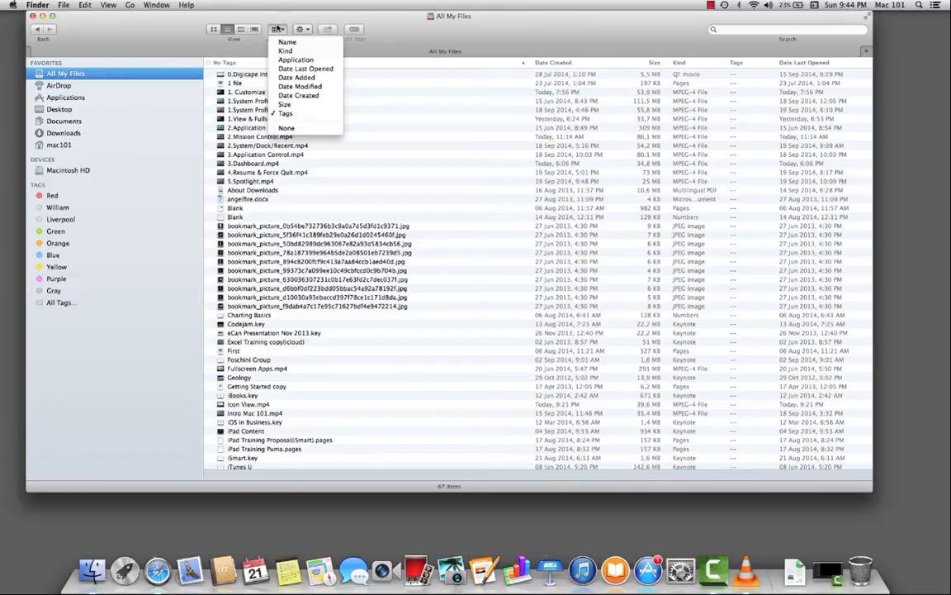
pyautogui.click(284, 52)
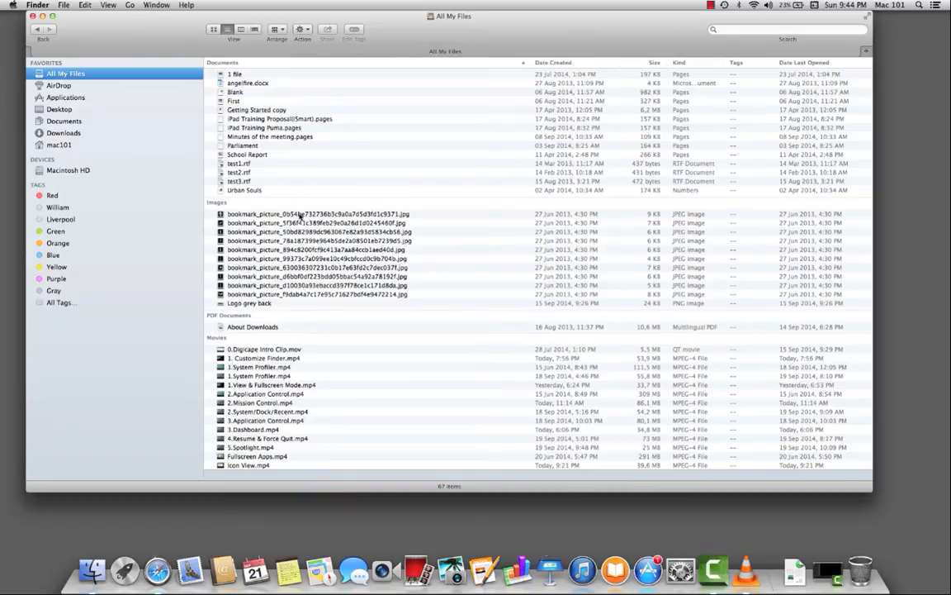
# Step: Select the first three images, the first three documents and the first three movies together
pyautogui.moveTo(299, 214); pyautogui.dragTo(298, 233)
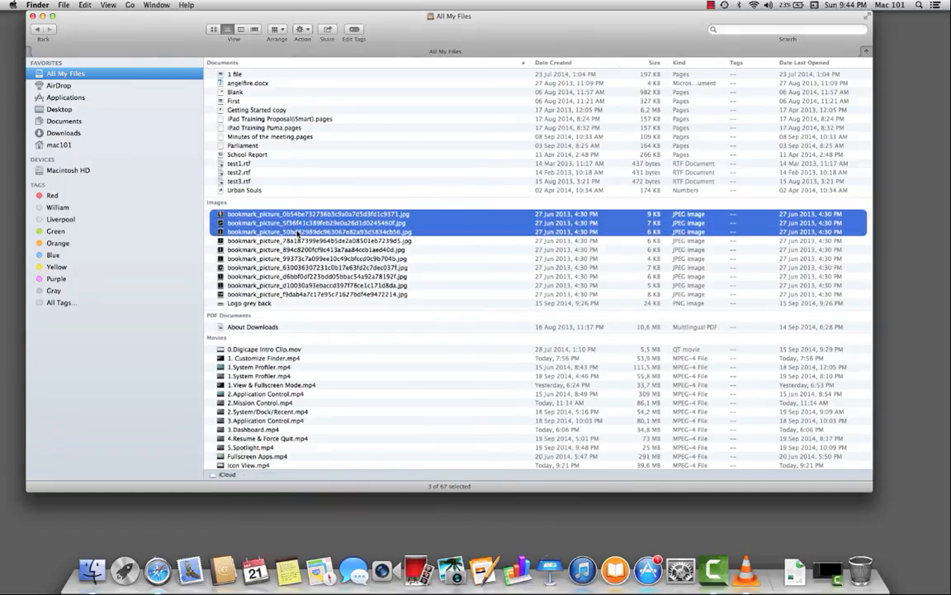
pyautogui.scroll(2, 298, 234)
pyautogui.keyDown('super'); pyautogui.click(240, 74); pyautogui.keyUp('super')
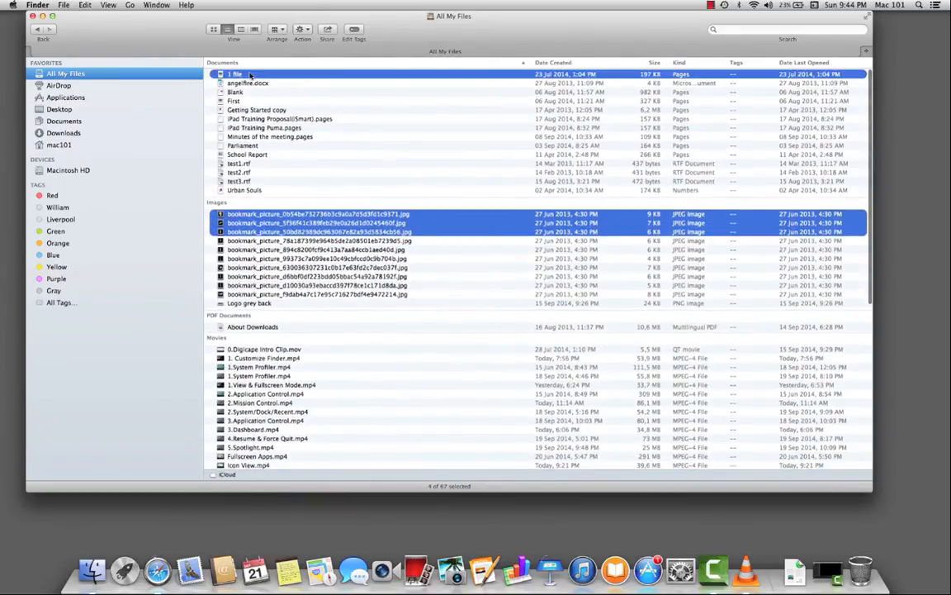
pyautogui.keyDown('super'); pyautogui.click(250, 83); pyautogui.keyUp('super')
pyautogui.keyDown('super'); pyautogui.click(250, 83); pyautogui.keyUp('super')
pyautogui.keyDown('super'); pyautogui.click(250, 84); pyautogui.keyUp('super')
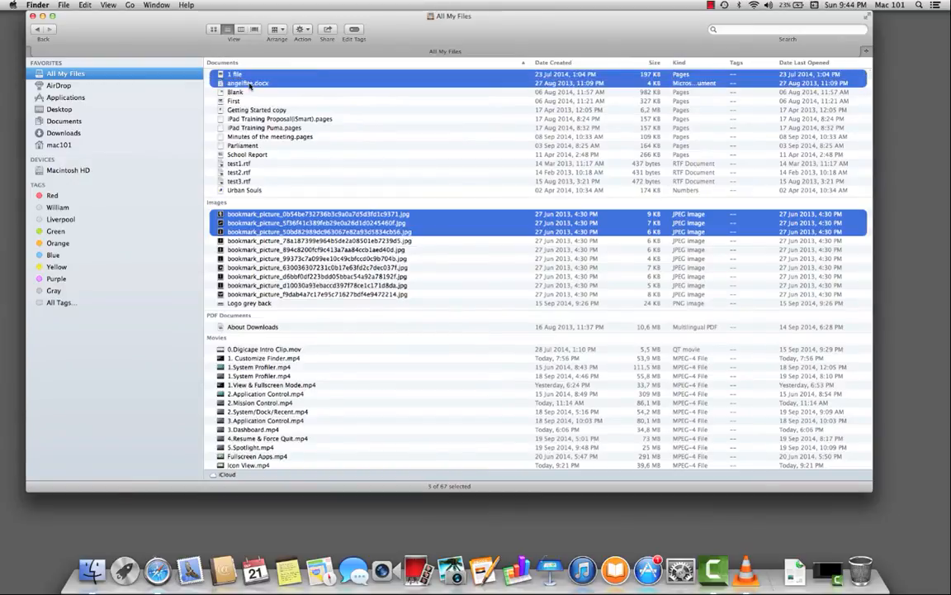
pyautogui.keyDown('super'); pyautogui.click(248, 92); pyautogui.keyUp('super')
pyautogui.keyDown('super'); pyautogui.click(264, 349); pyautogui.keyUp('super')
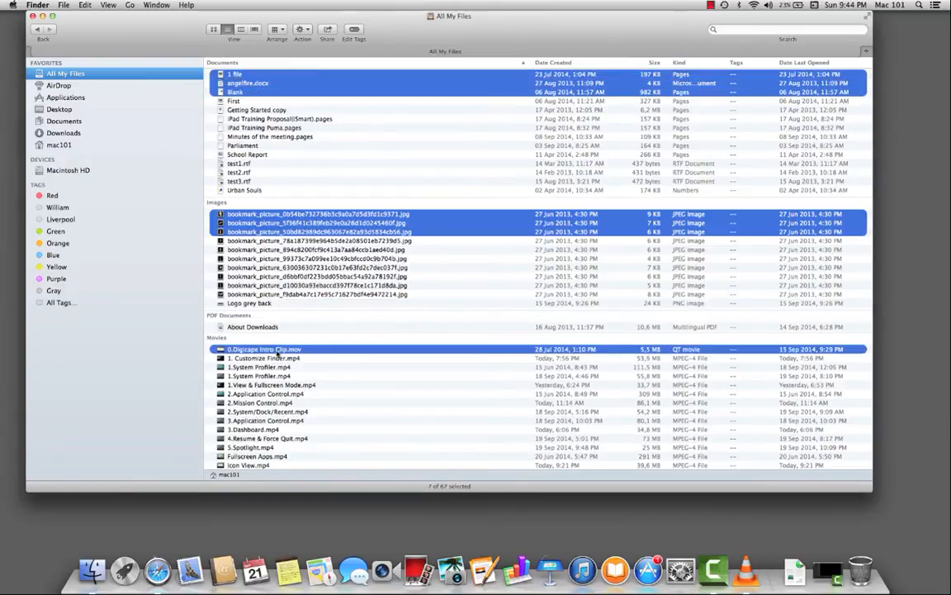
pyautogui.keyDown('super'); pyautogui.click(278, 359); pyautogui.keyUp('super')
pyautogui.keyDown('super'); pyautogui.click(278, 367); pyautogui.keyUp('super')
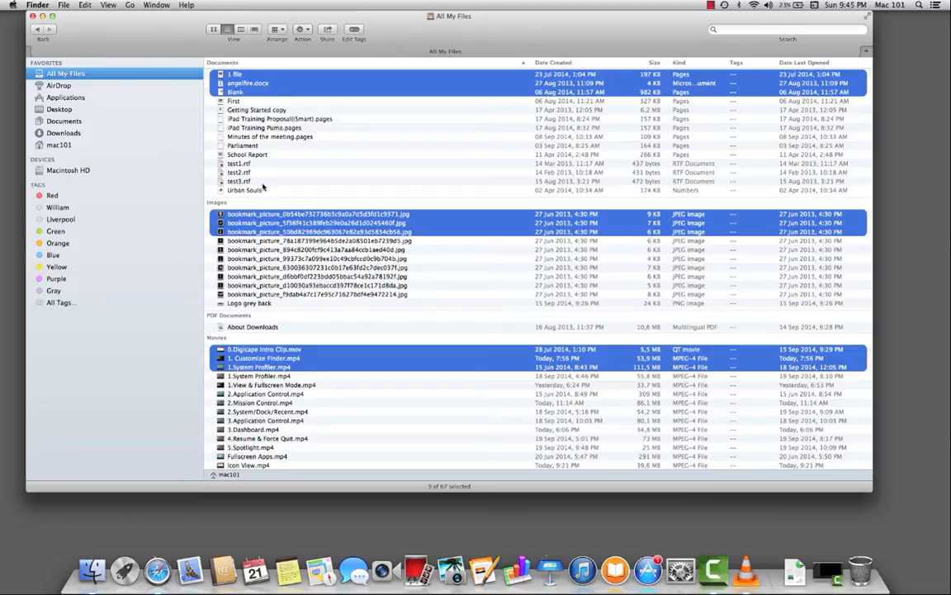
# Step: Create a new tag named "first 3" on the nine selected files and list the files carrying it
pyautogui.rightClick(275, 80)
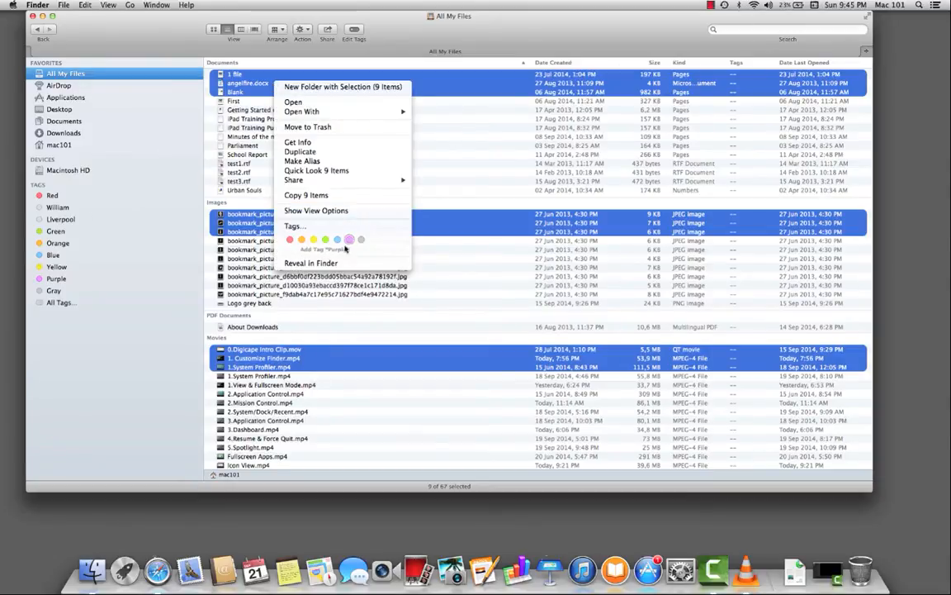
pyautogui.click(434, 96)
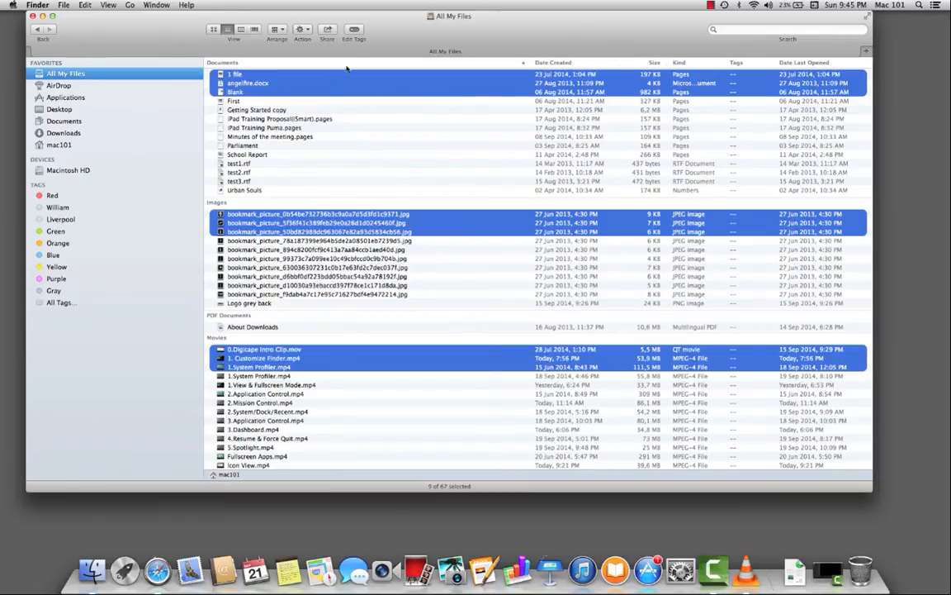
pyautogui.click(353, 30)
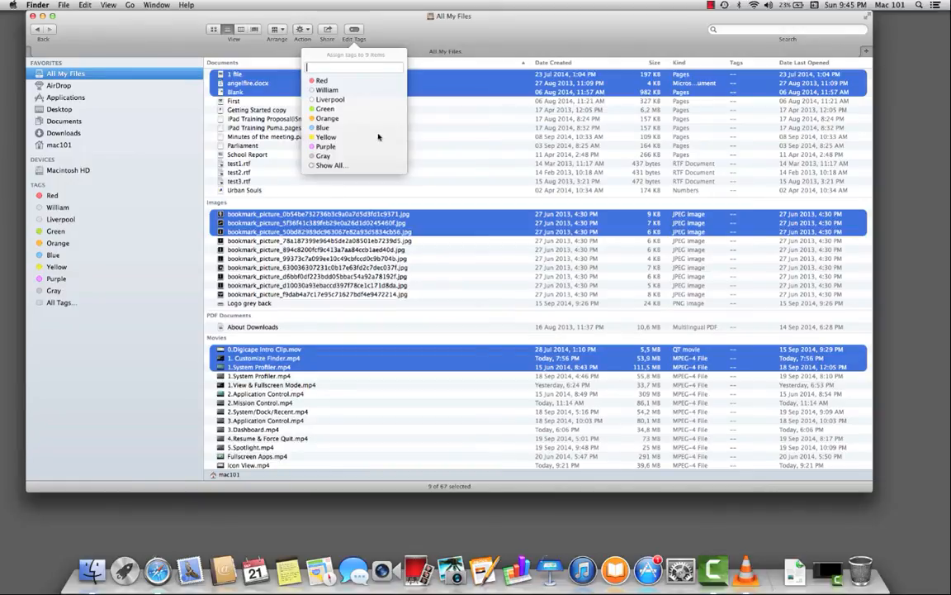
pyautogui.write('f')
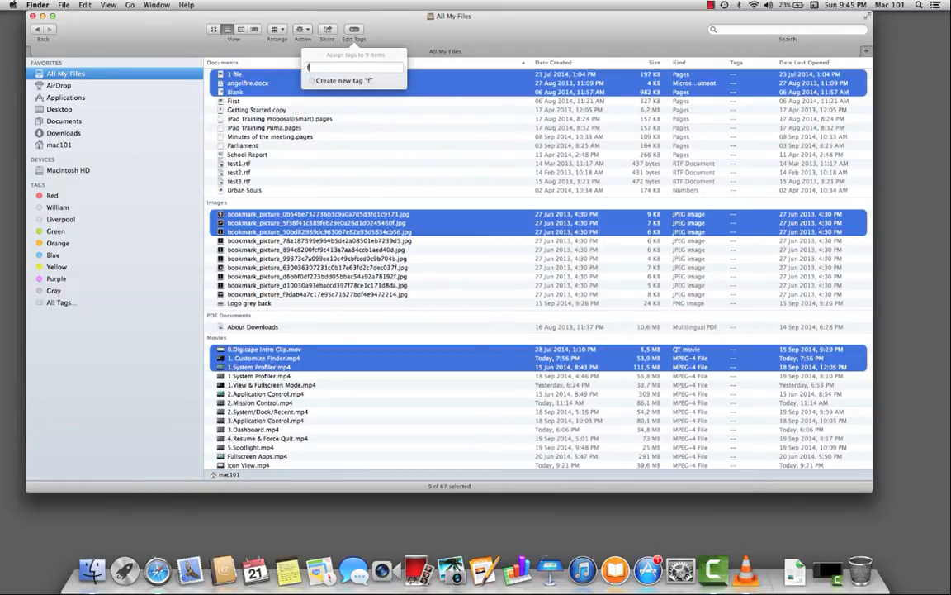
pyautogui.write('irst 3')
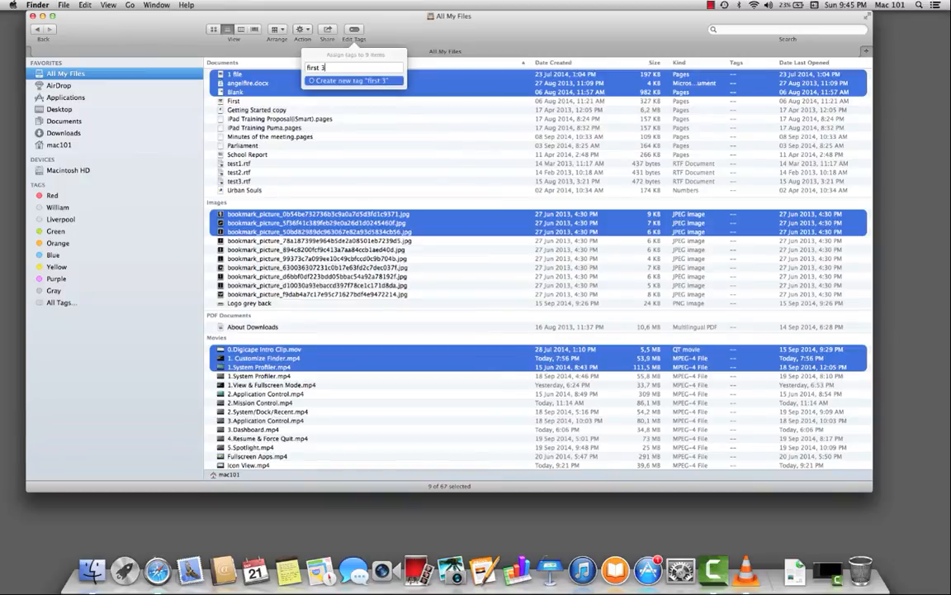
pyautogui.press('Return')
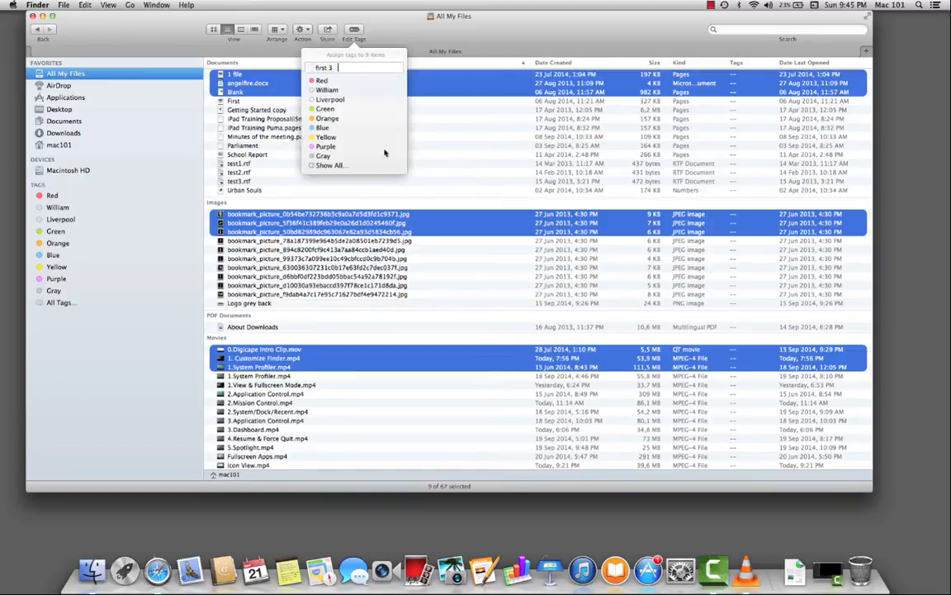
pyautogui.click(450, 268)
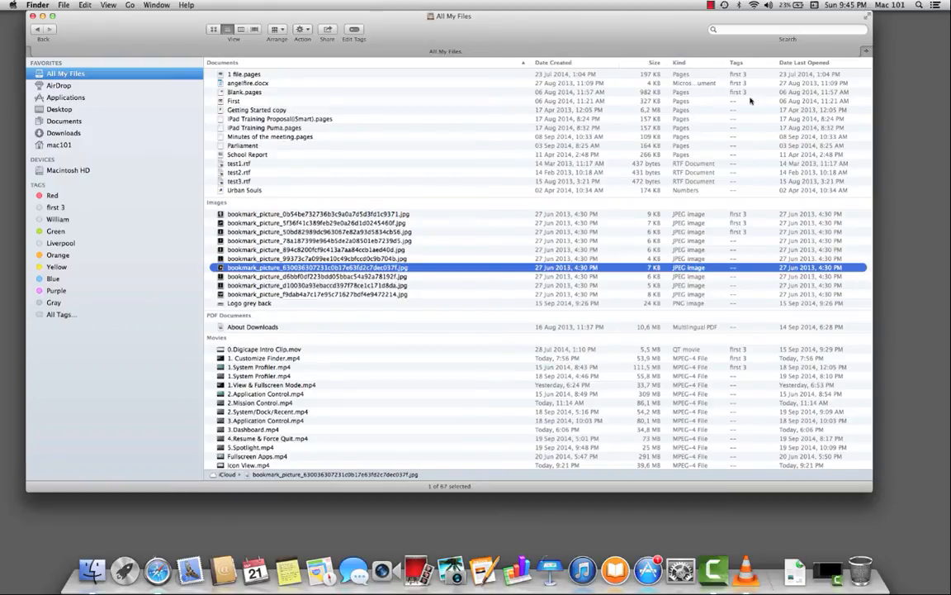
pyautogui.click(624, 73)
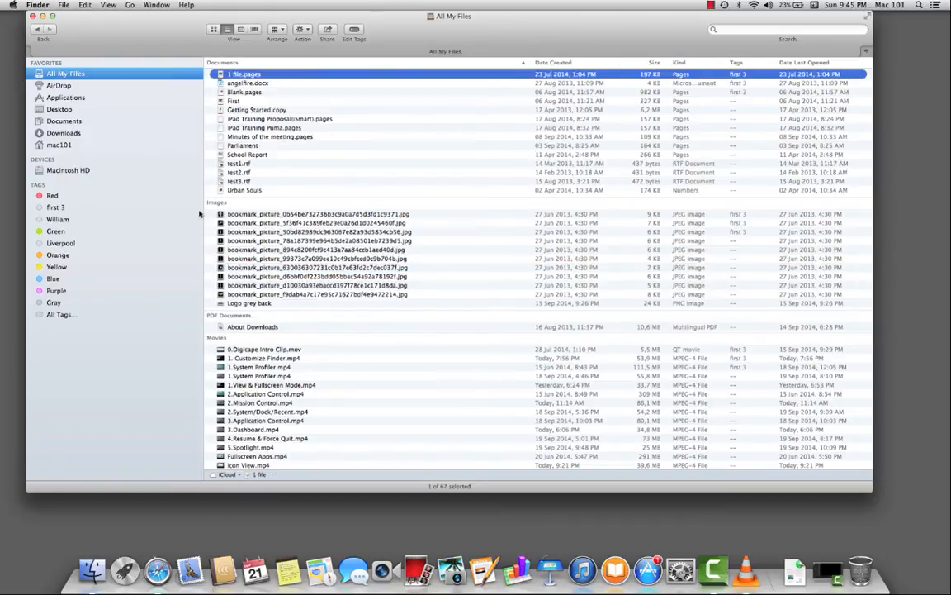
pyautogui.click(57, 207)
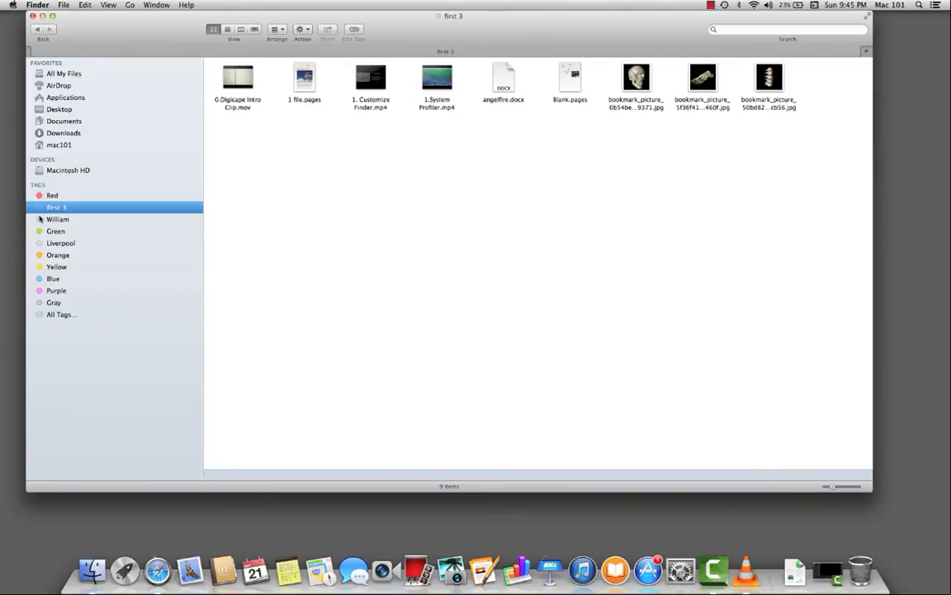
# Step: Move the Finder window aside and open the tag settings in Finder Preferences
pyautogui.moveTo(147, 27); pyautogui.dragTo(243, 18)
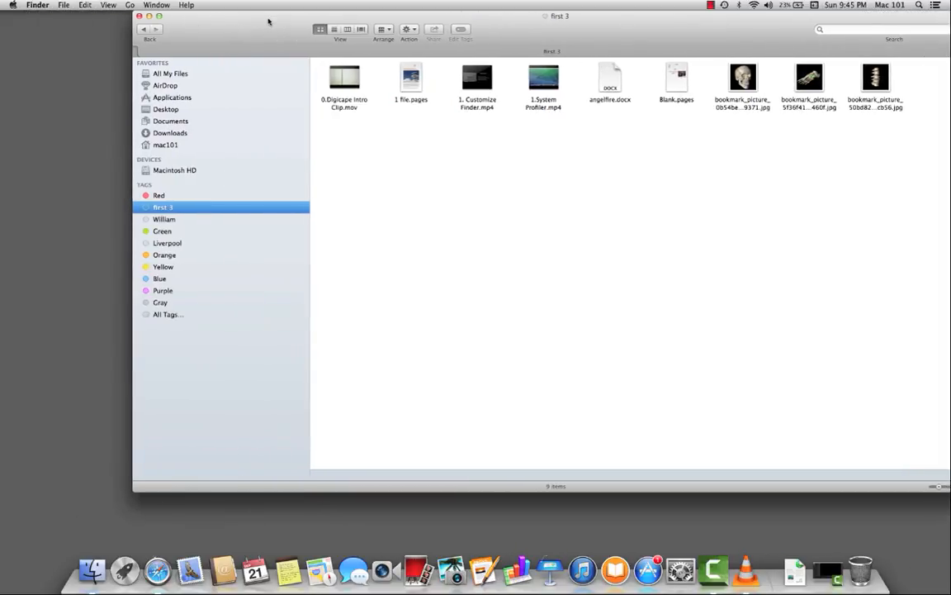
pyautogui.click(42, 6)
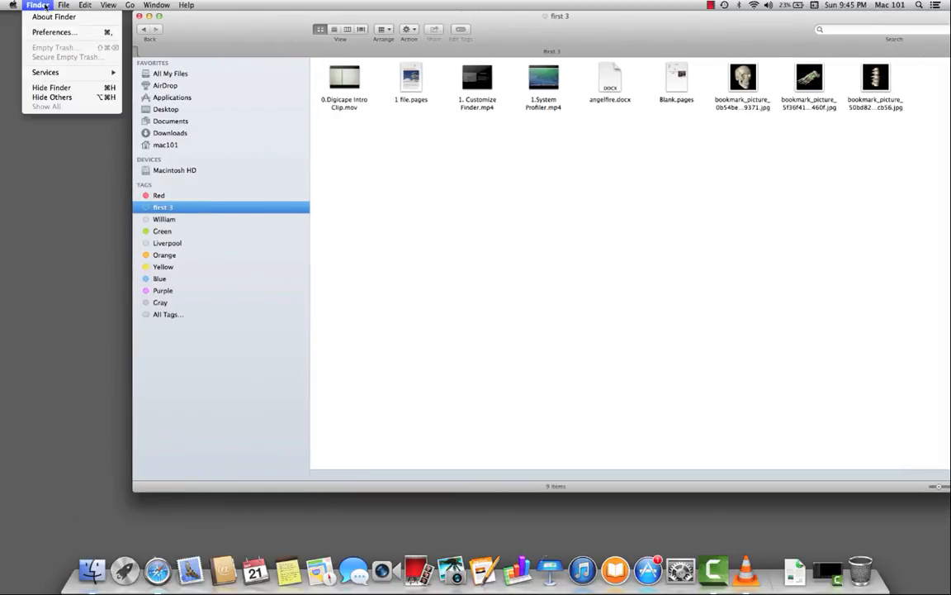
pyautogui.click(43, 31)
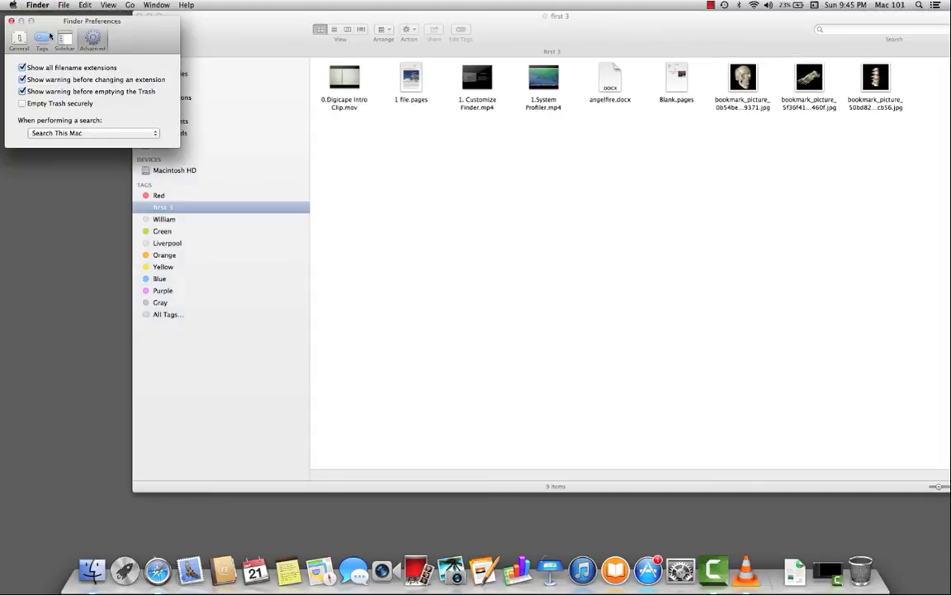
pyautogui.moveTo(212, 27); pyautogui.dragTo(281, 31)
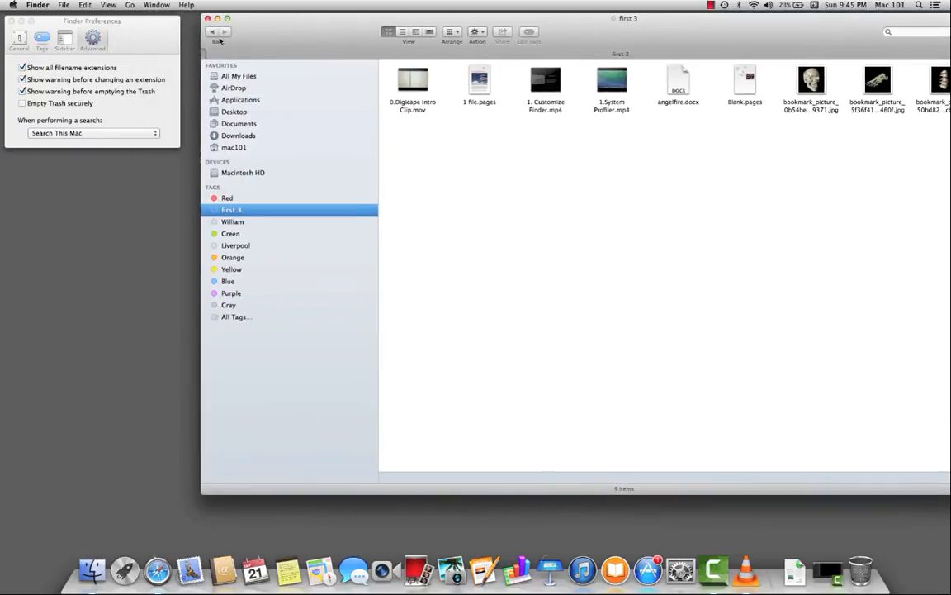
pyautogui.click(35, 41)
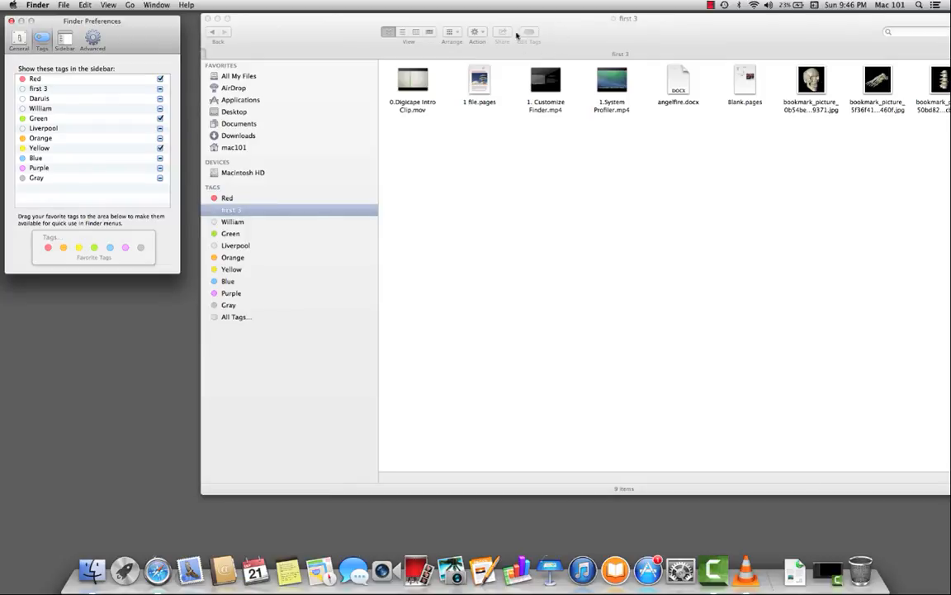
# Step: Change the color of the "first 3" tag to Yellow
pyautogui.doubleClick(46, 90)
pyautogui.rightClick(49, 85)
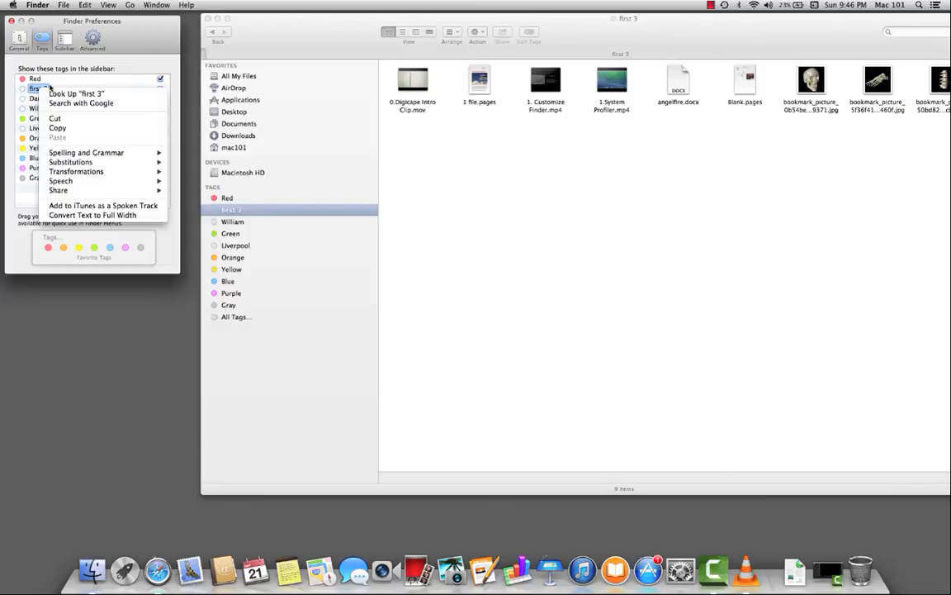
pyautogui.rightClick(48, 87)
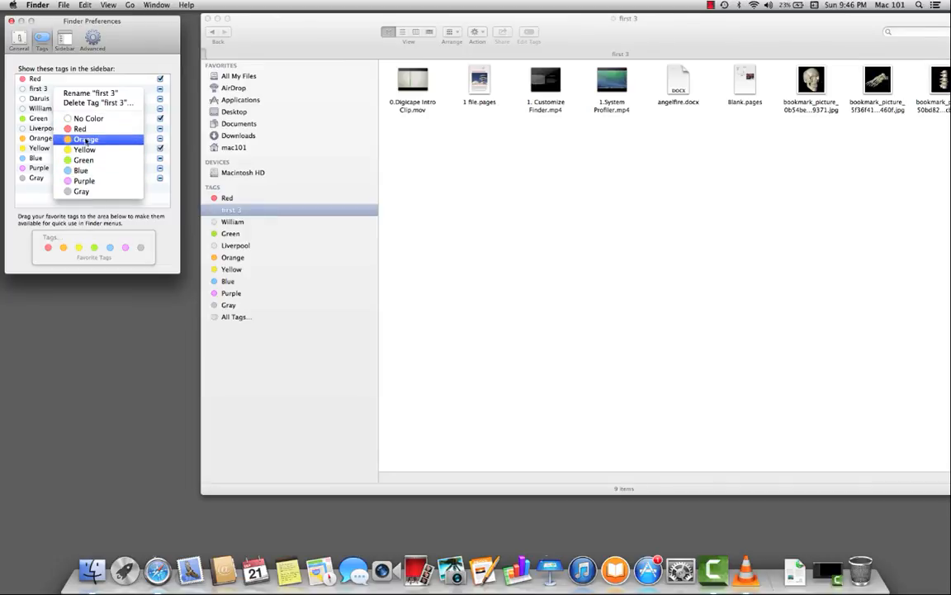
pyautogui.click(85, 150)
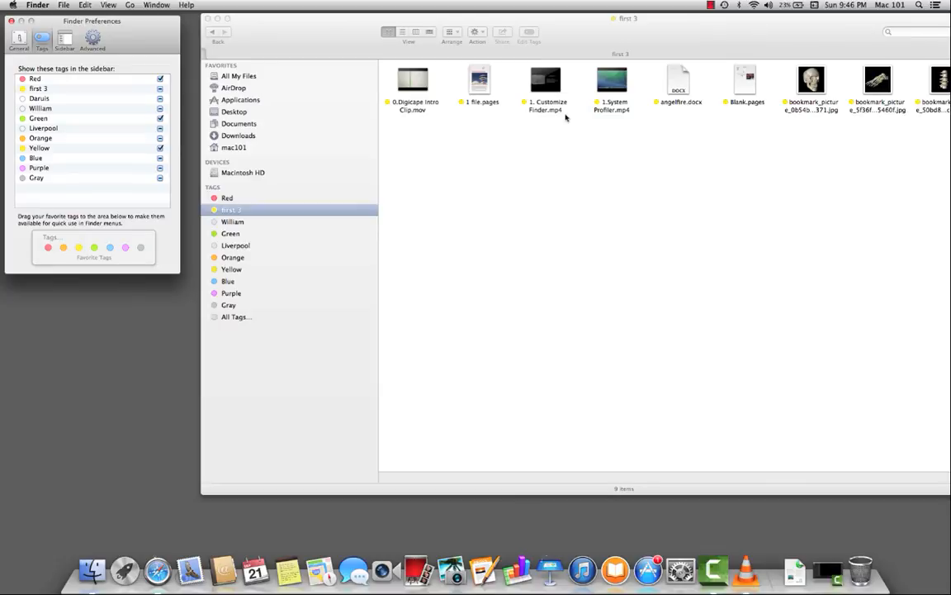
# Step: Select all nine files tagged "first 3", examine their assigned tags in the tag editor and clear the selection
pyautogui.moveTo(676, 45); pyautogui.dragTo(660, 43)
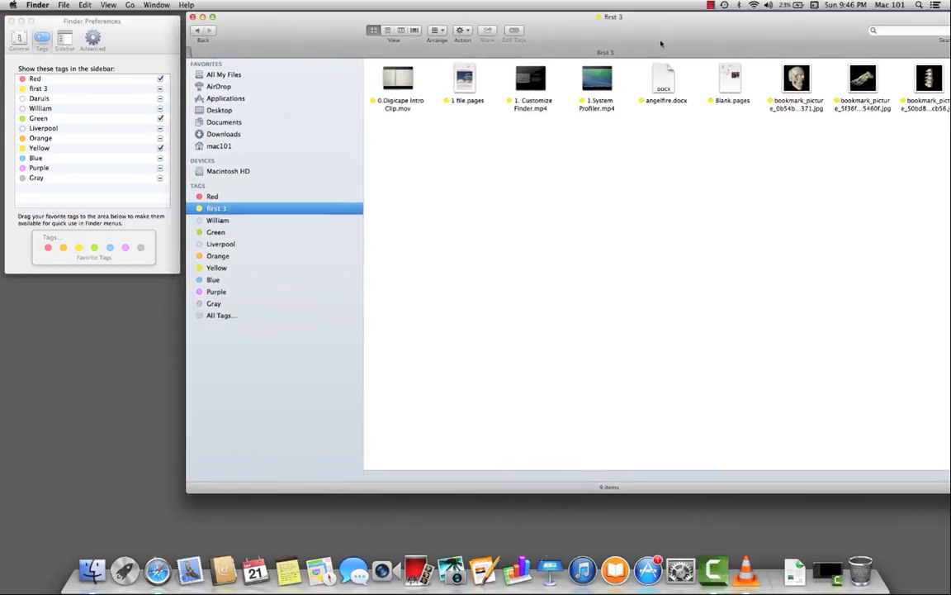
pyautogui.moveTo(378, 121); pyautogui.dragTo(949, 61)
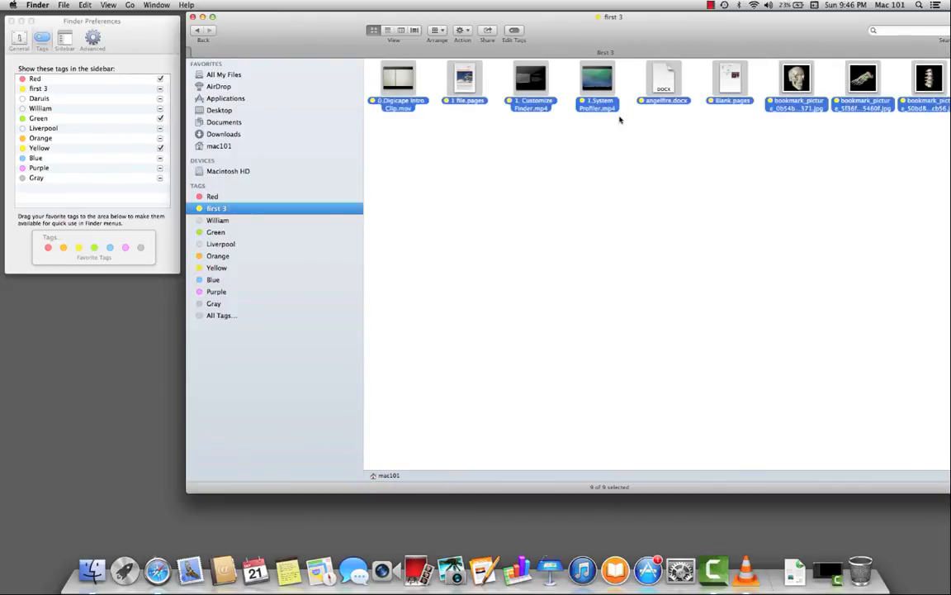
pyautogui.click(512, 31)
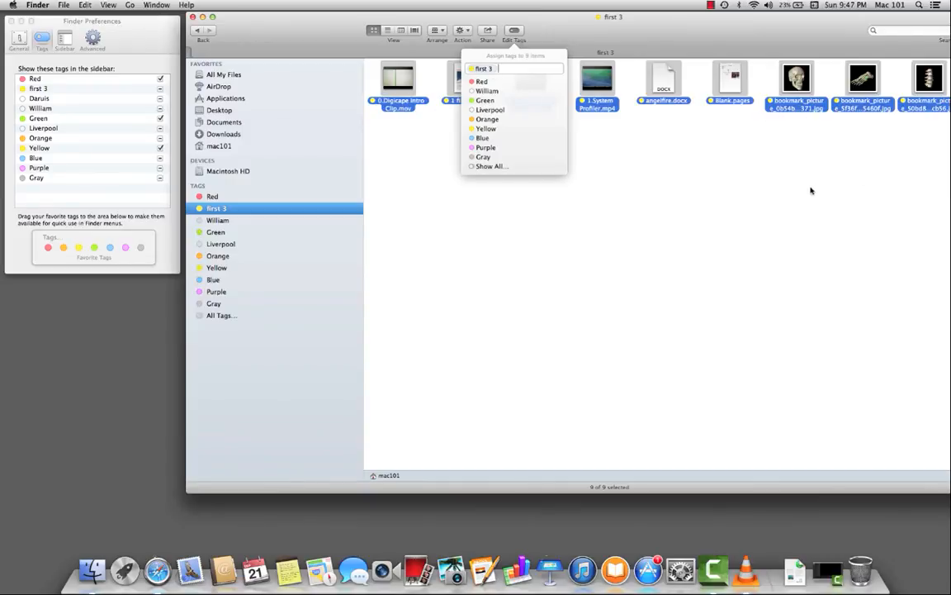
pyautogui.click(735, 198)
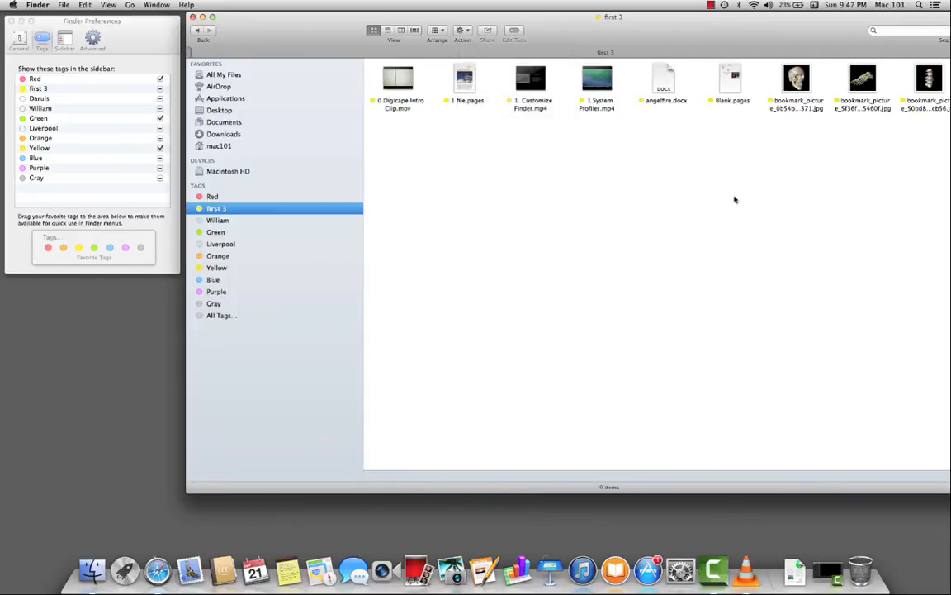
# Step: Delete the "first 3" tag from the tag settings and close Finder Preferences
pyautogui.rightClick(37, 93)
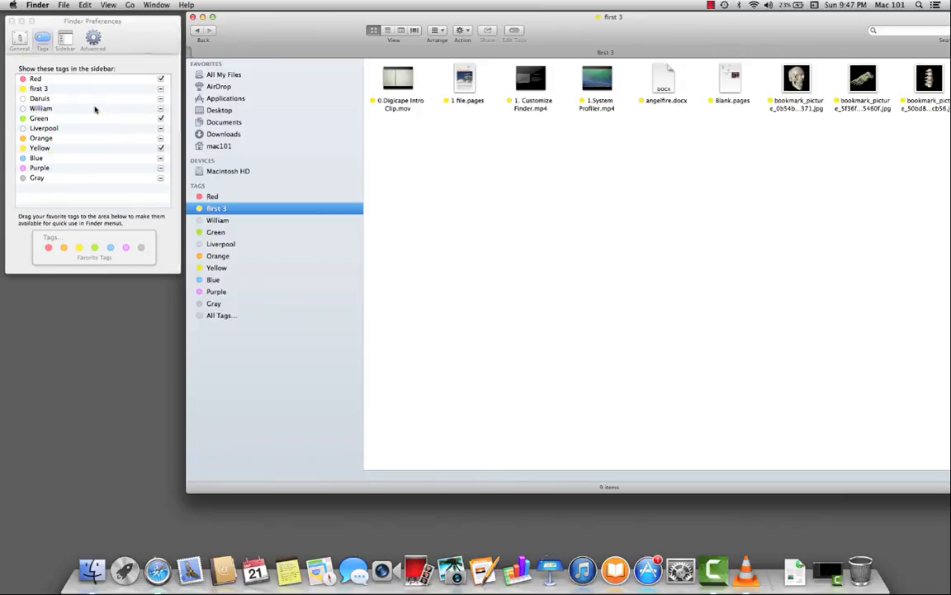
pyautogui.click(157, 106)
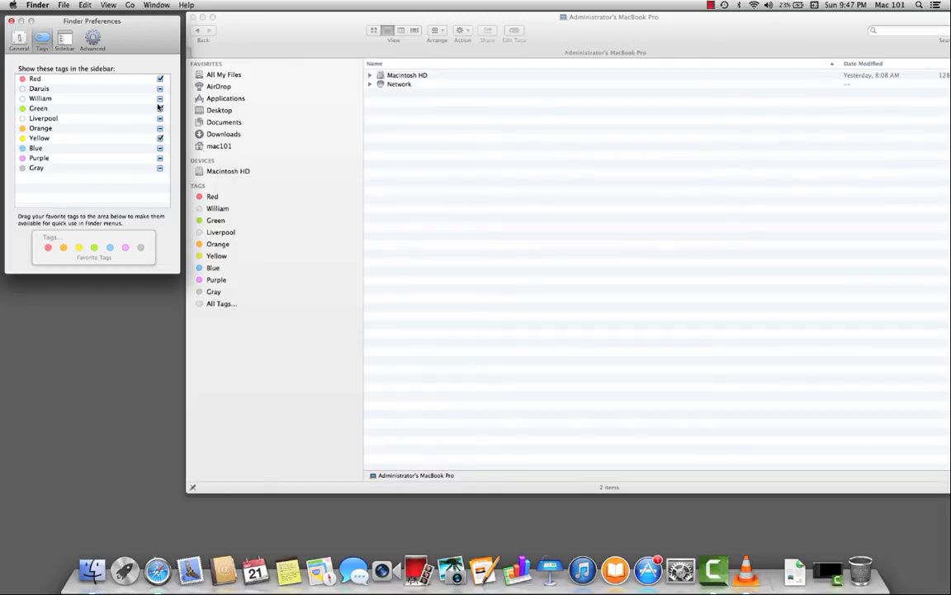
pyautogui.click(160, 108)
pyautogui.click(11, 21)
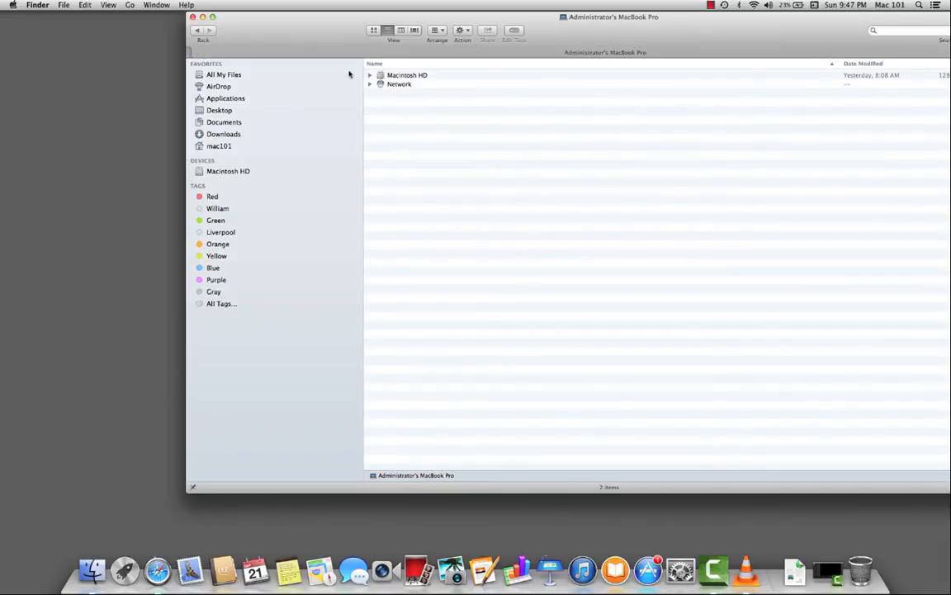
# Step: Return to All My Files and move the Finder window so that it is fully on screen
pyautogui.click(220, 73)
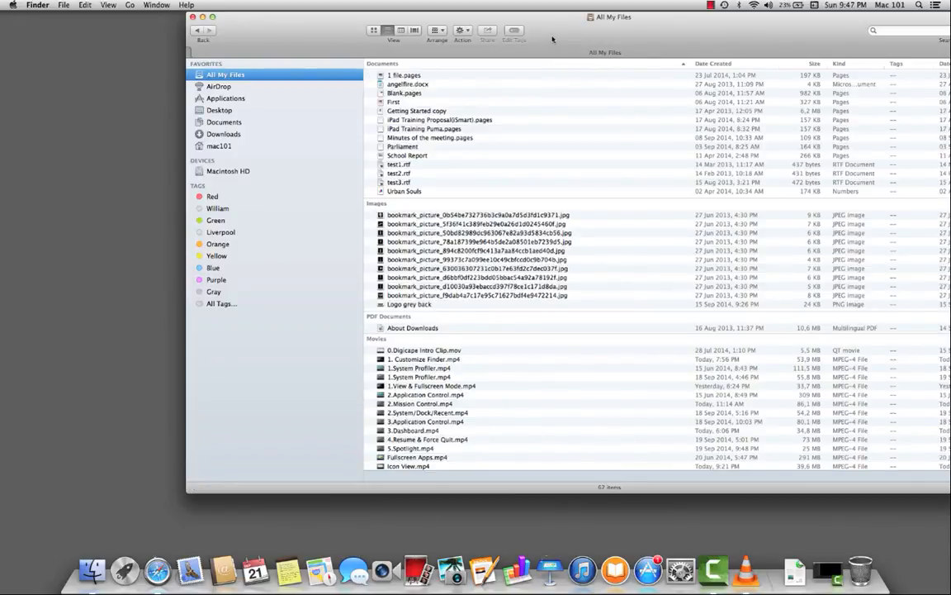
pyautogui.moveTo(498, 36); pyautogui.dragTo(396, 35)
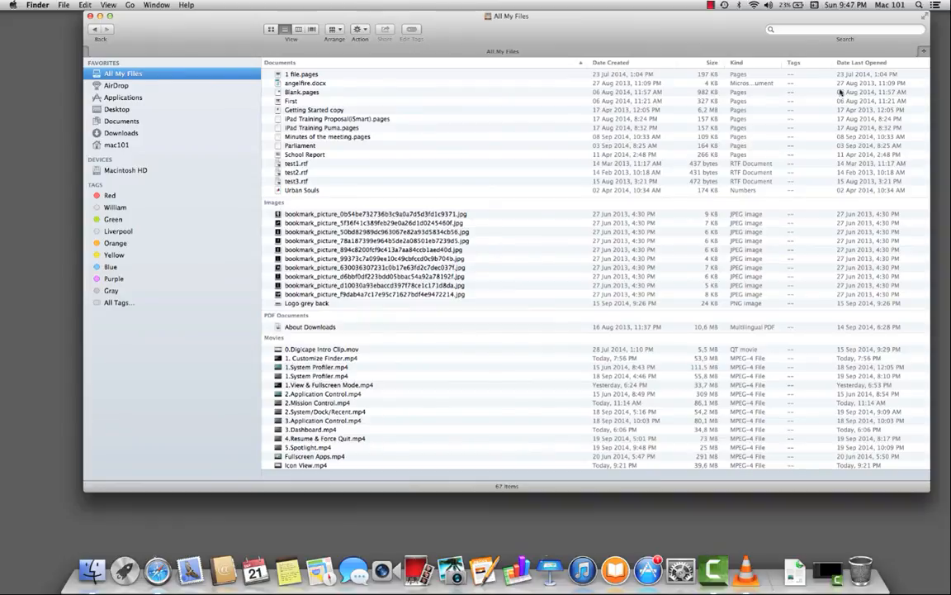